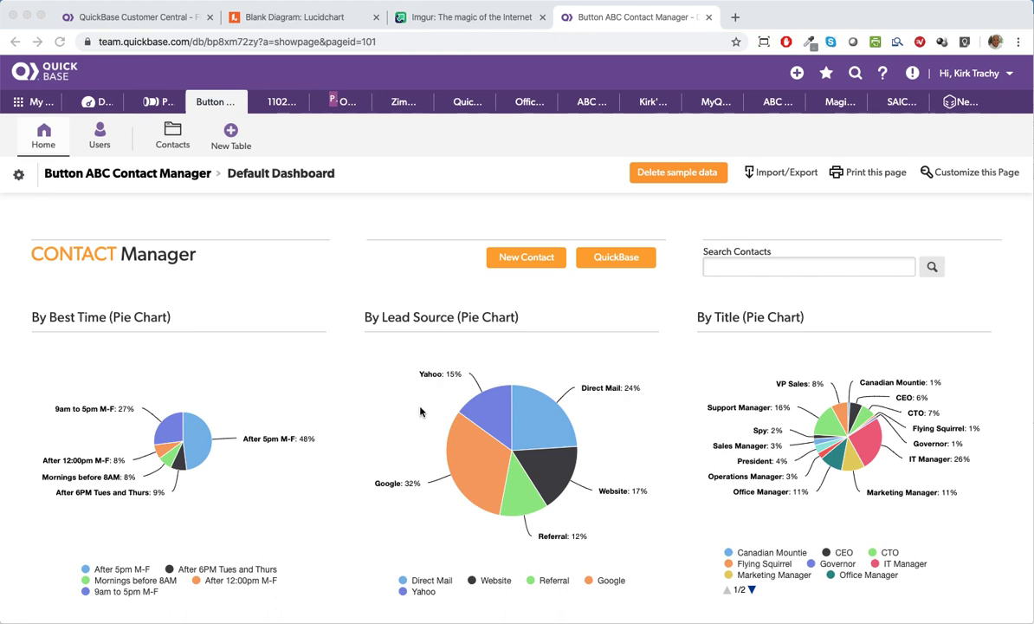
Test where the QuickBase button leads, then return to the Contact Manager dashboard
scroll(420, 411, up, 2)
click(614, 258)
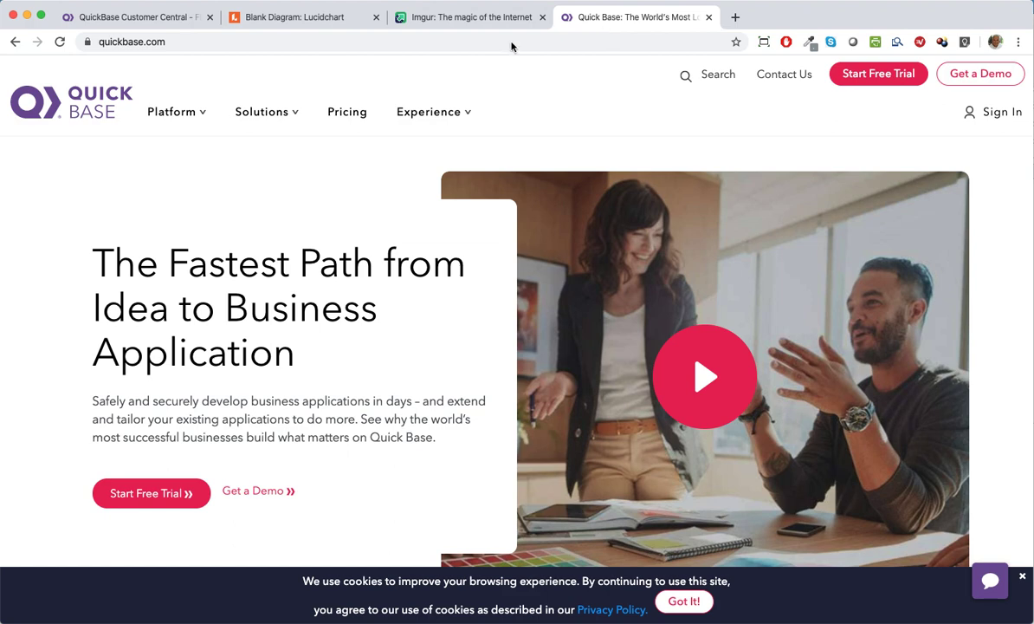
click(15, 41)
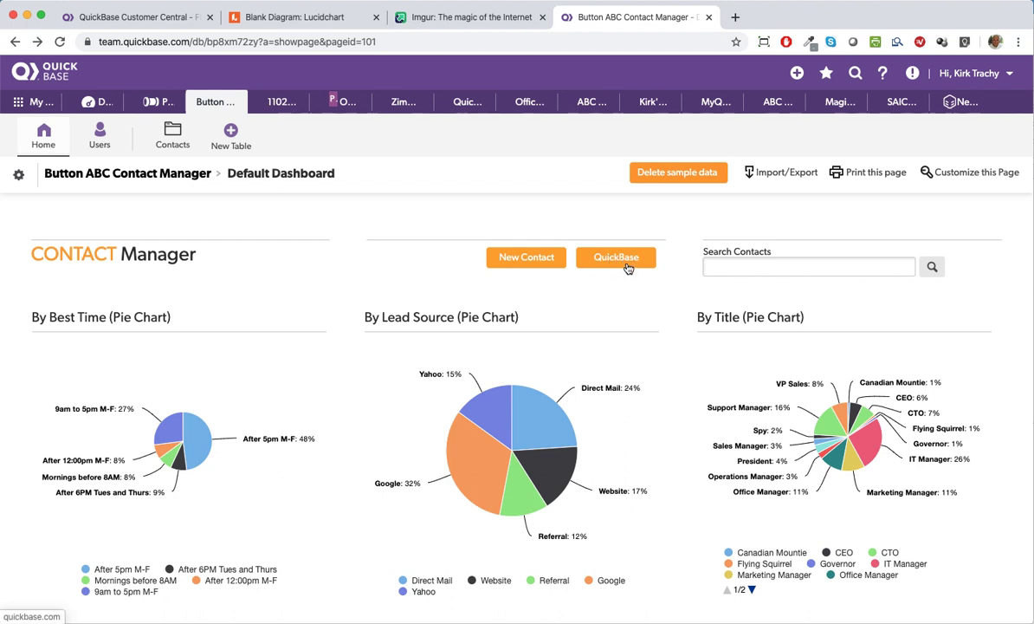
click(1008, 175)
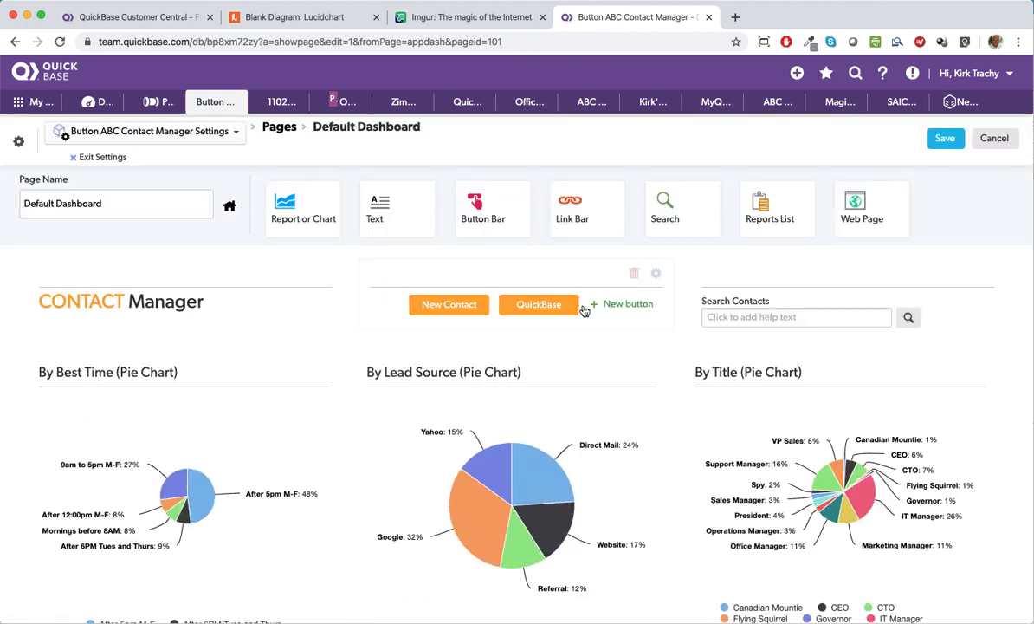
mouse_move(573, 311)
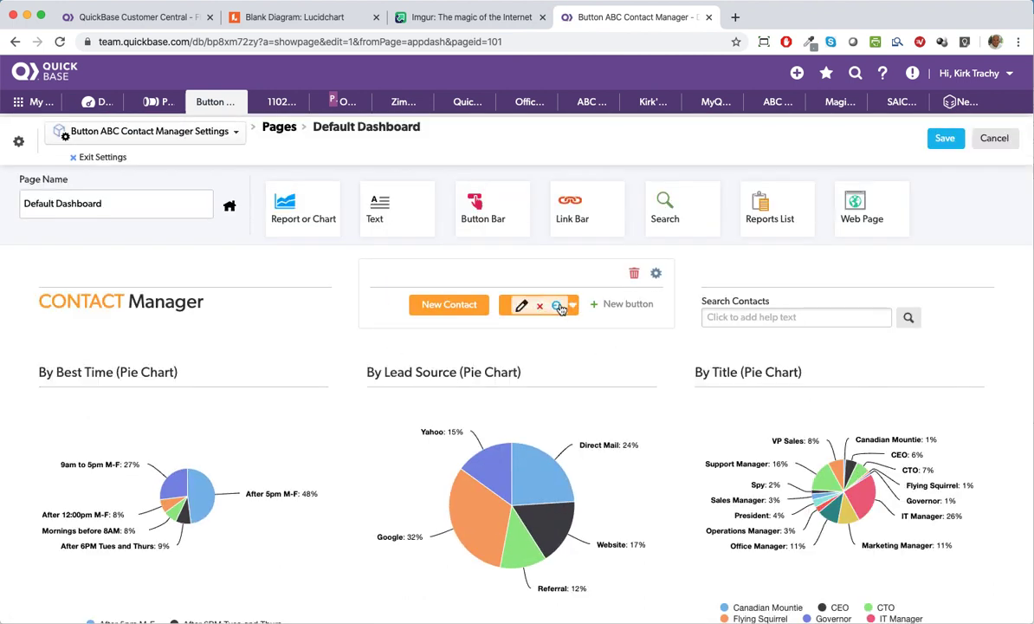
click(559, 306)
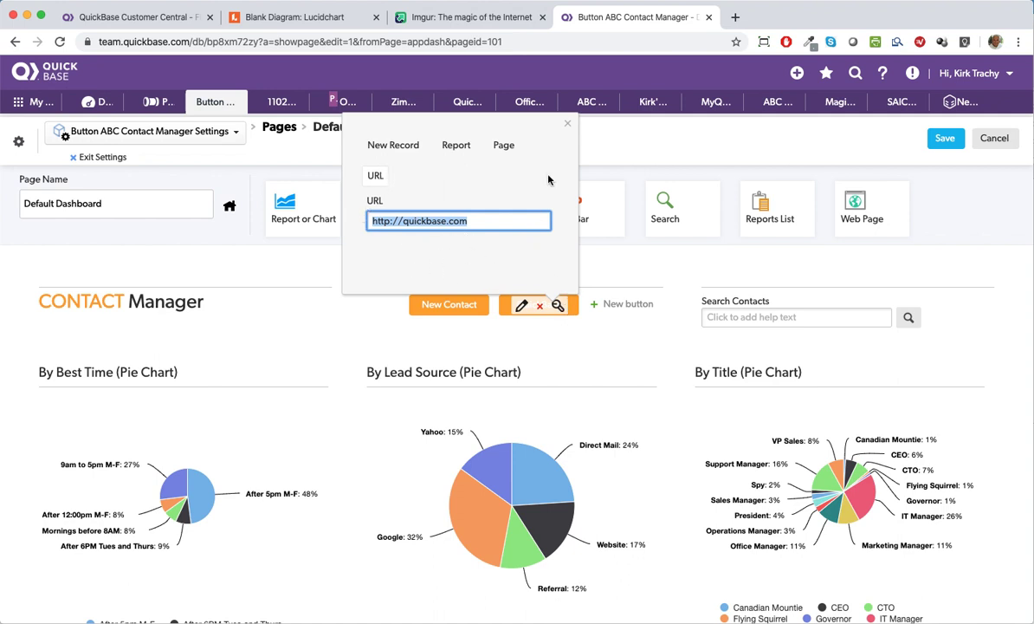
click(527, 111)
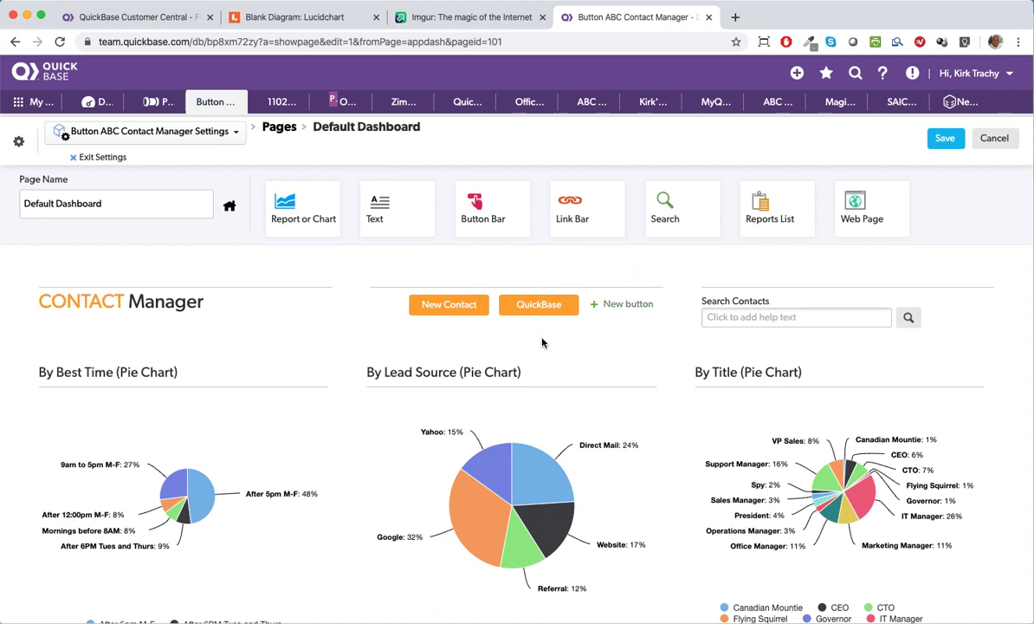
Drop a new Rich text widget into the dashboard's left column and start inserting an image
mouse_move(270, 279)
drag(358, 227, 17, 300)
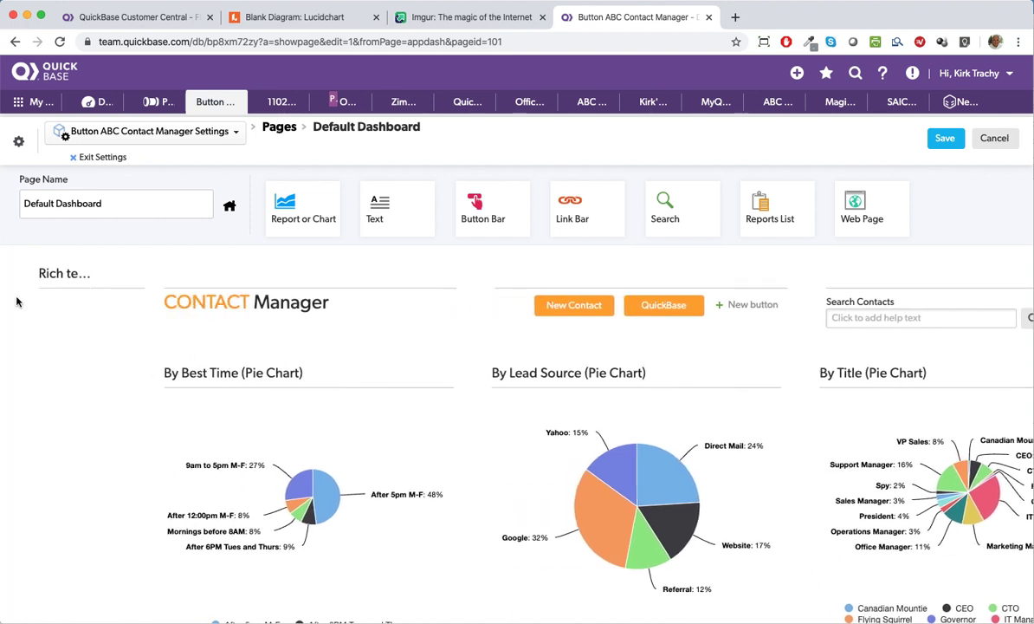
click(82, 301)
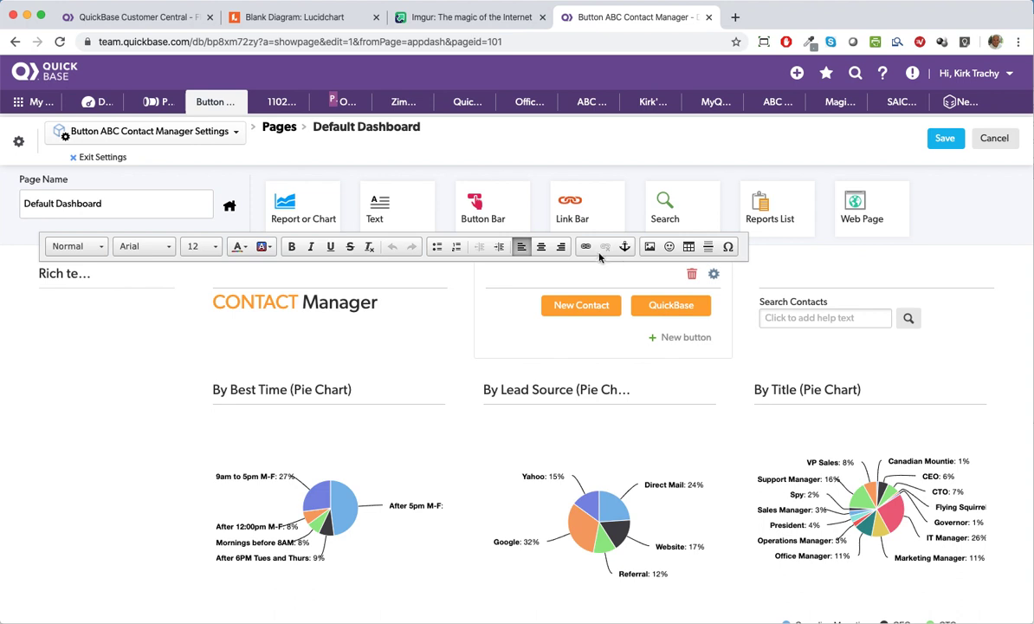
click(650, 247)
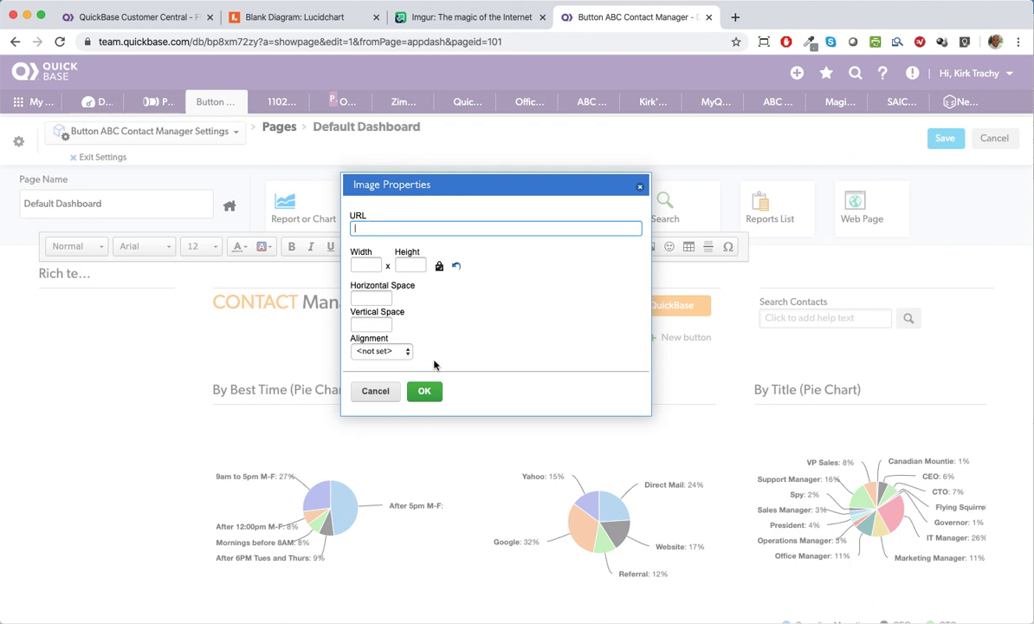
key(super+Tab)
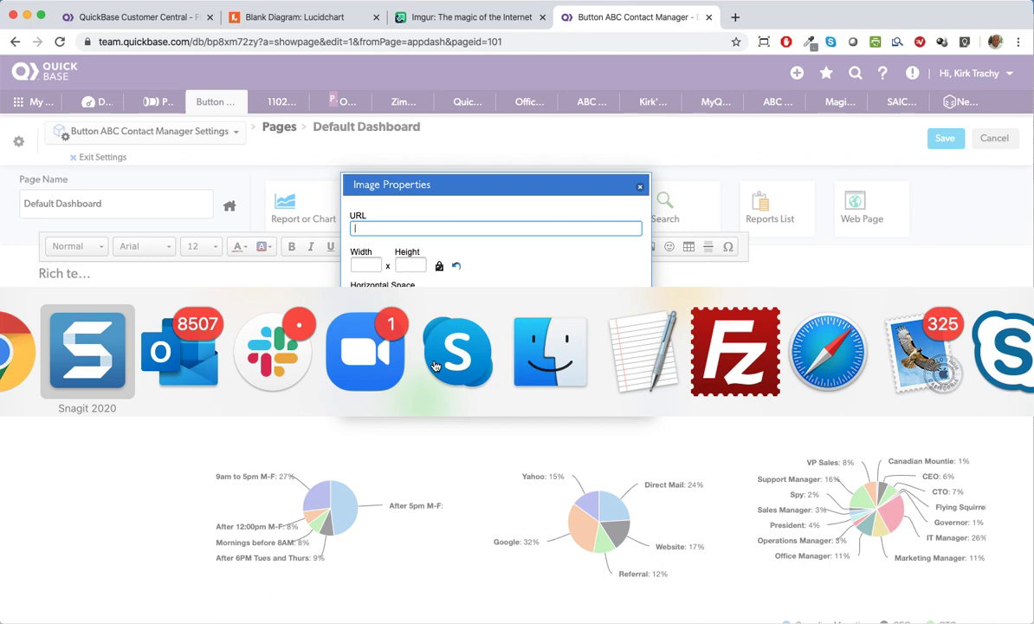
key(super+Tab)
key(super+Tab)
key(super+Tab)
key(super+Tab)
key(super+Tab)
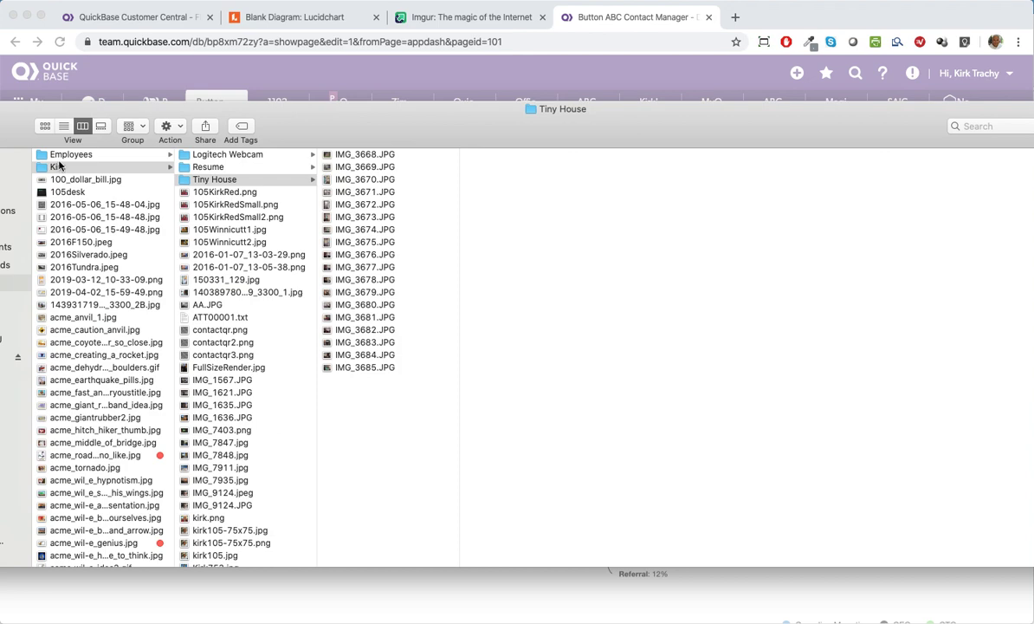
Find qbbutton.png in Finder's Downloads folder, then bring up Imgur's upload page in Chrome
click(9, 265)
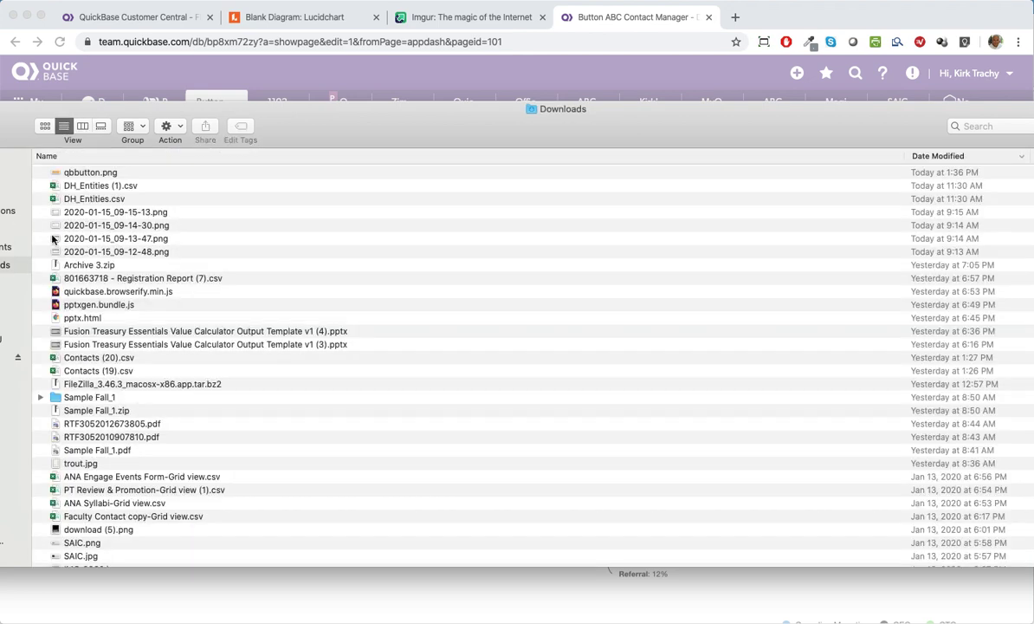
click(78, 173)
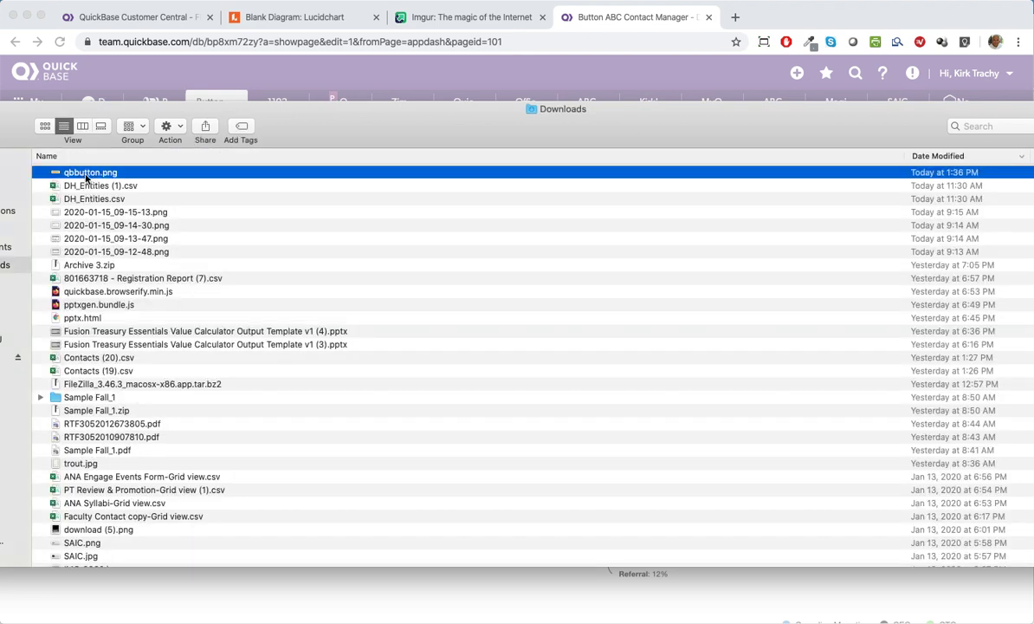
key(super+Tab)
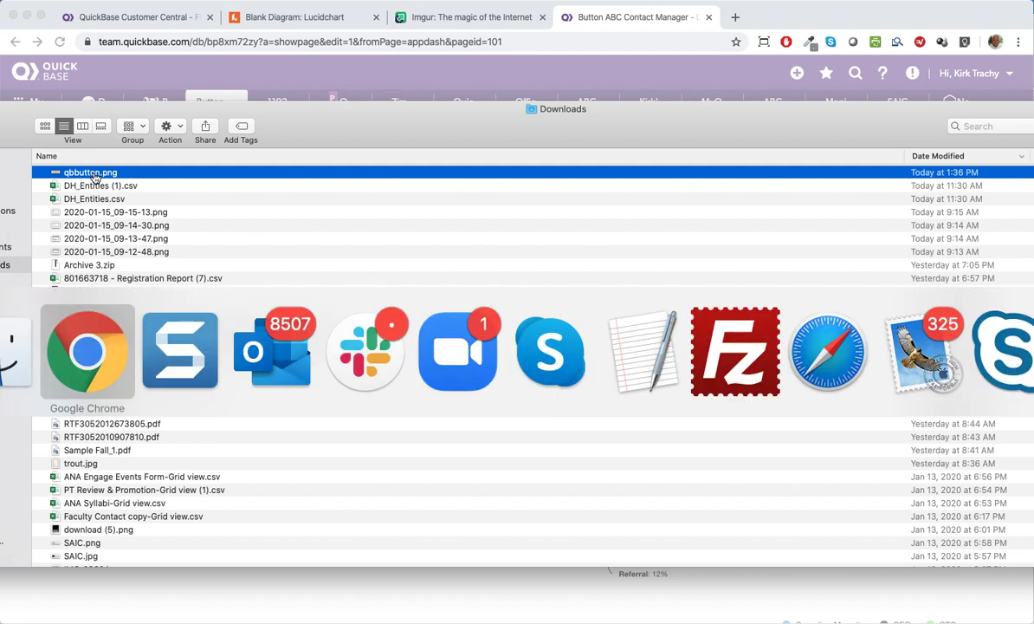
key(super+Tab)
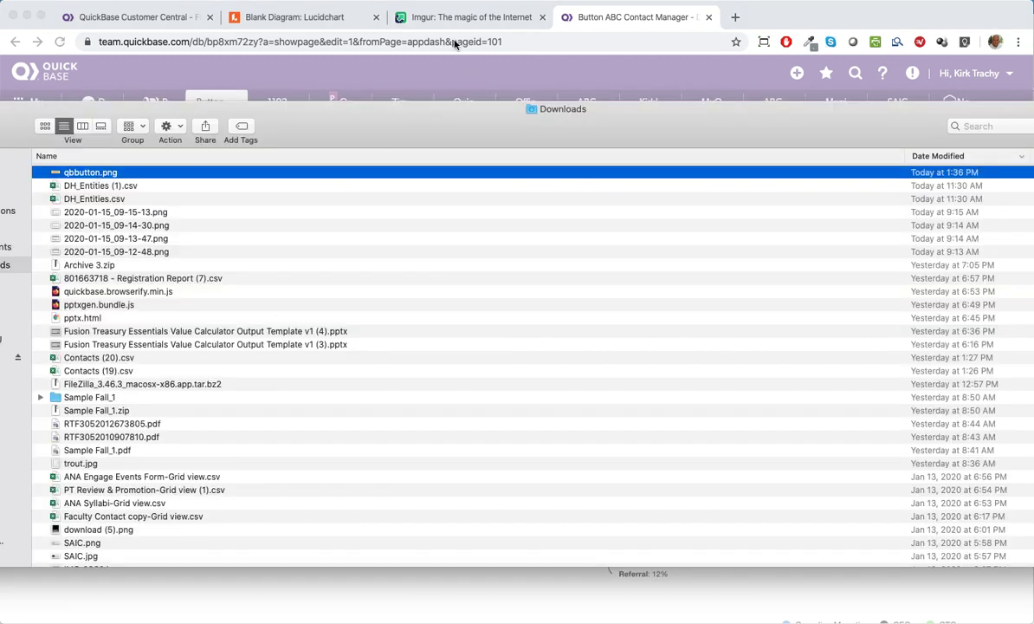
click(472, 16)
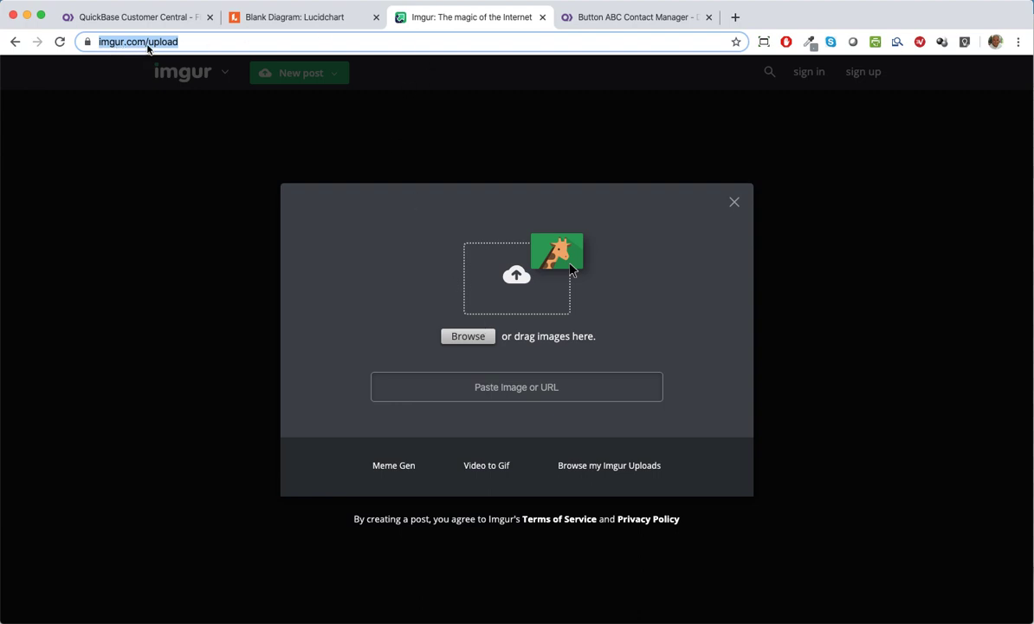
Upload qbbutton.png to Imgur as a new post
click(460, 339)
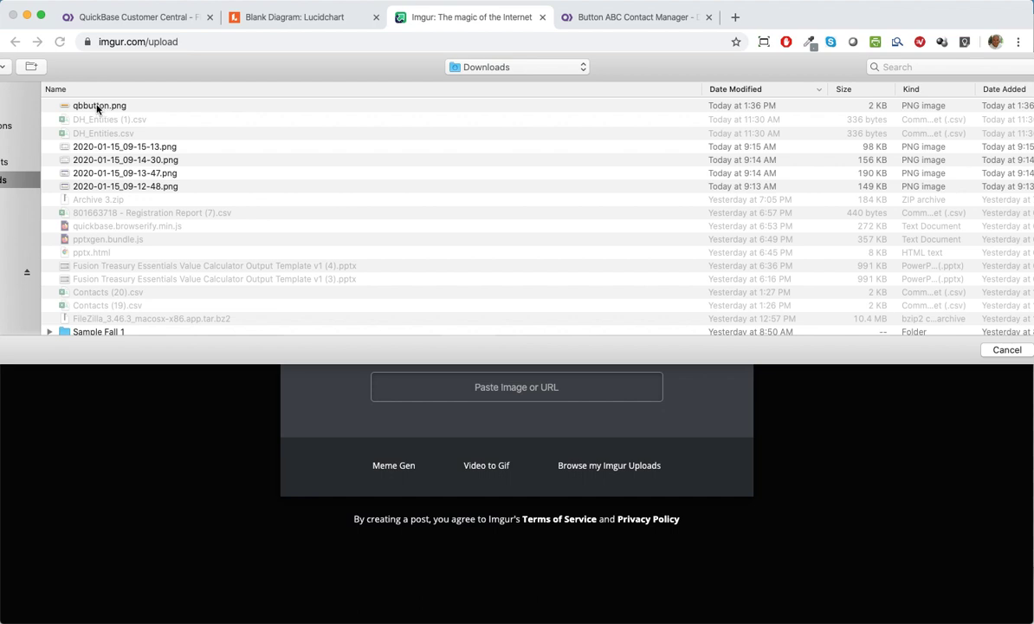
click(98, 108)
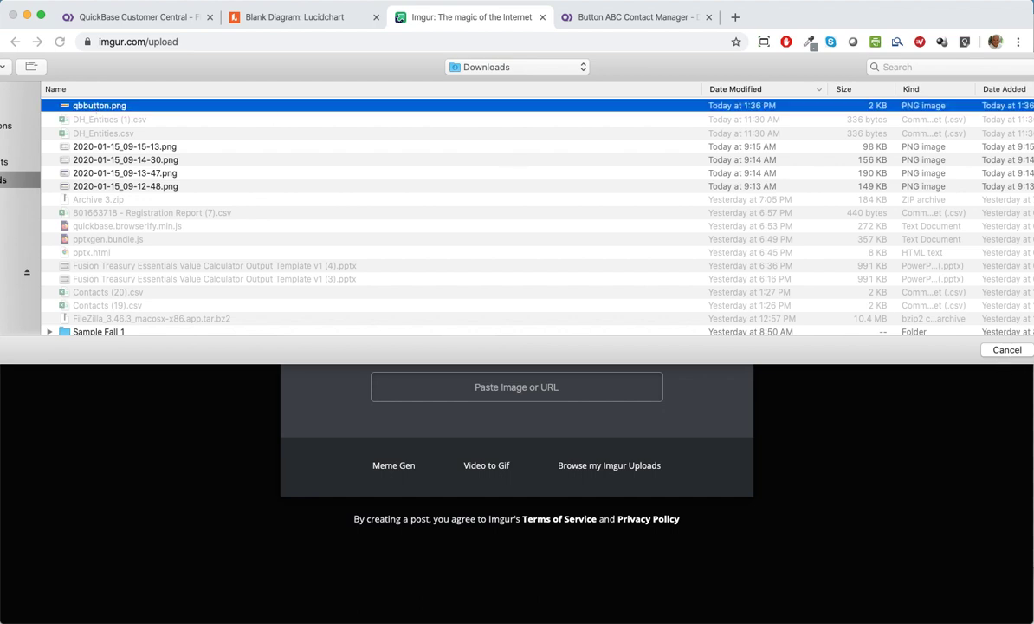
key(Return)
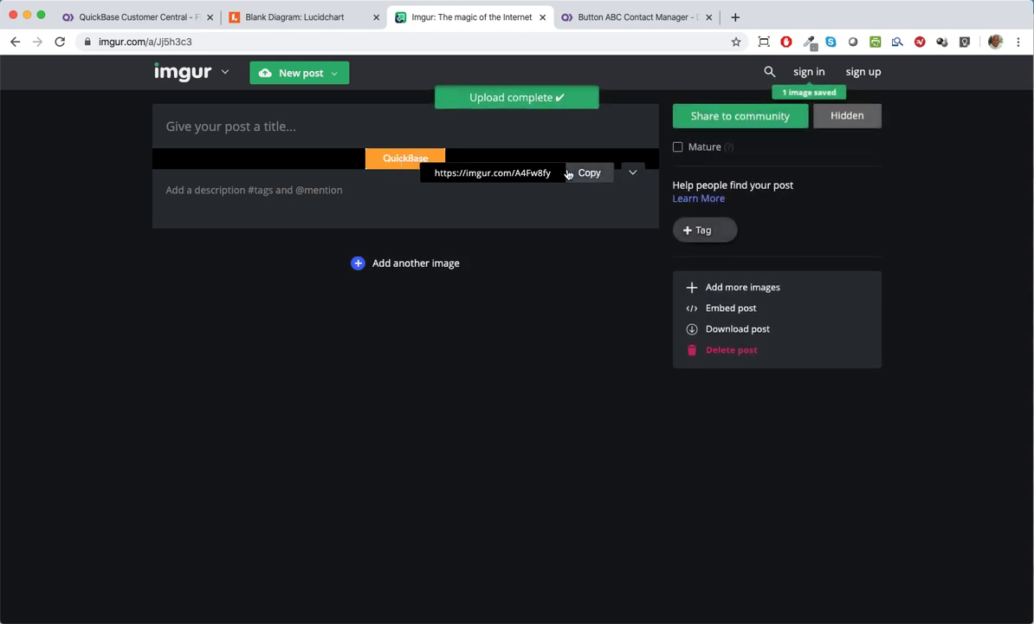
Copy the uploaded QuickBase image's address and return to Quickbase's Image Properties dialog
right_click(403, 160)
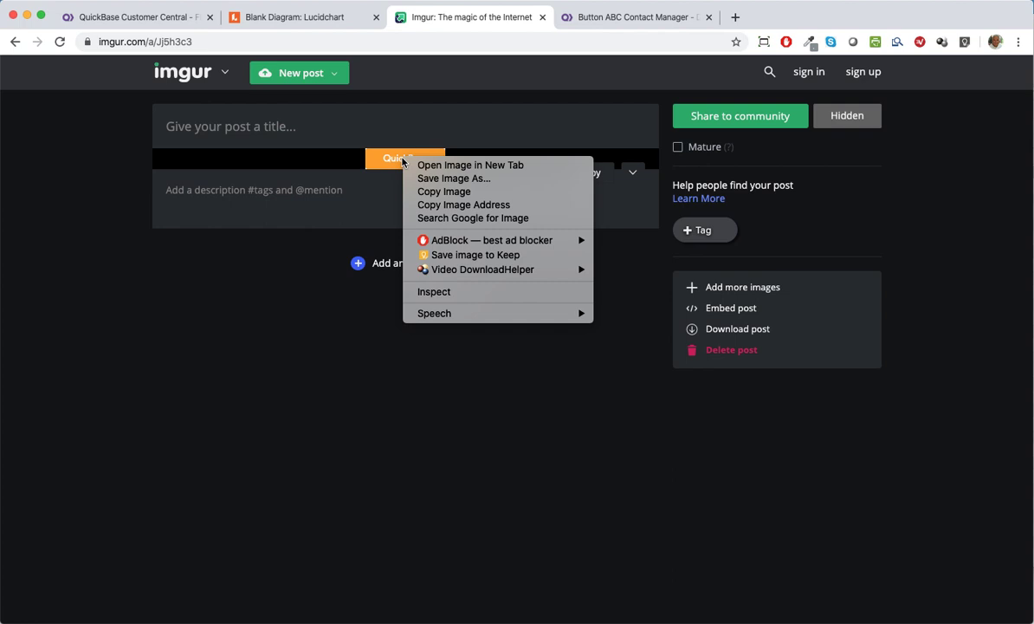
click(454, 208)
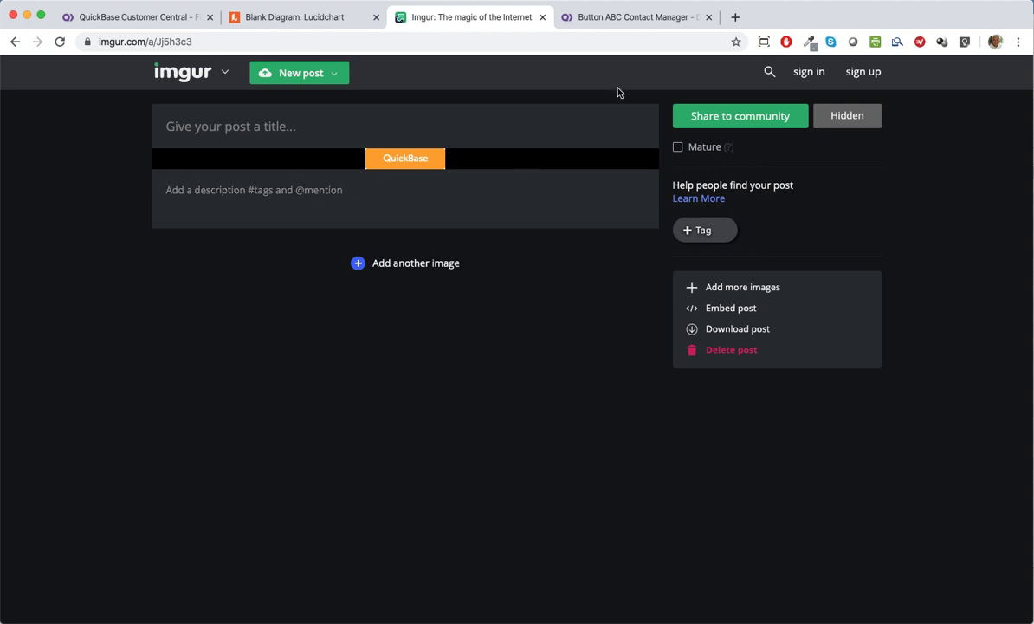
click(634, 19)
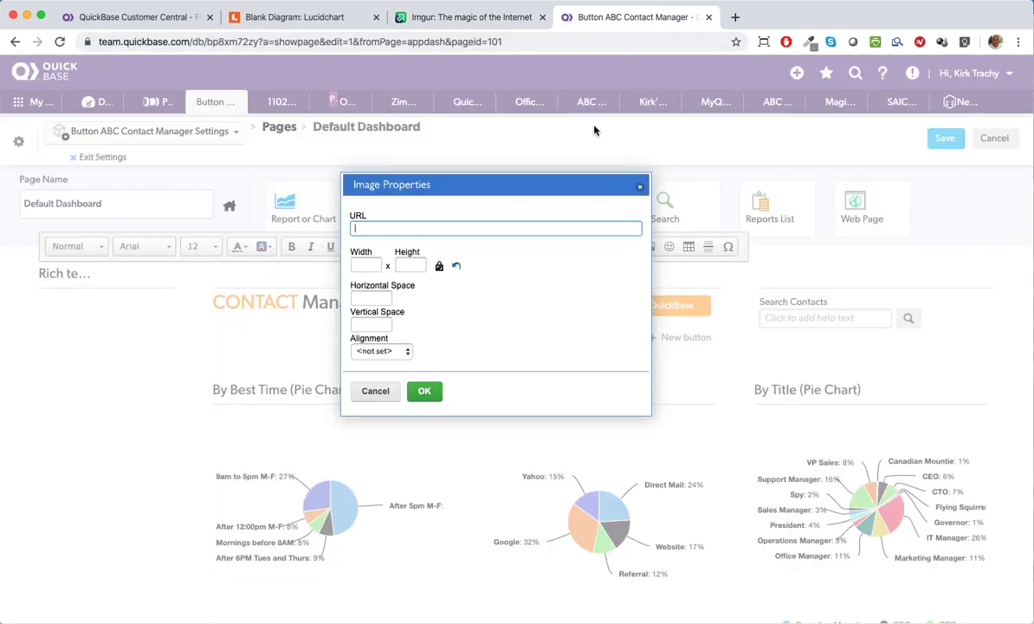
key(super+v)
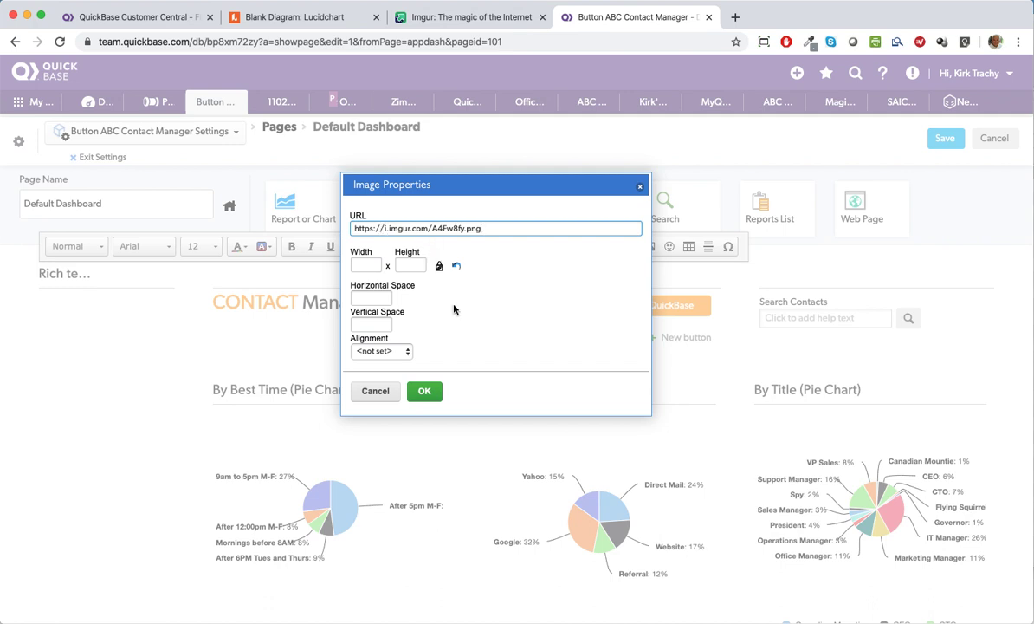
click(425, 392)
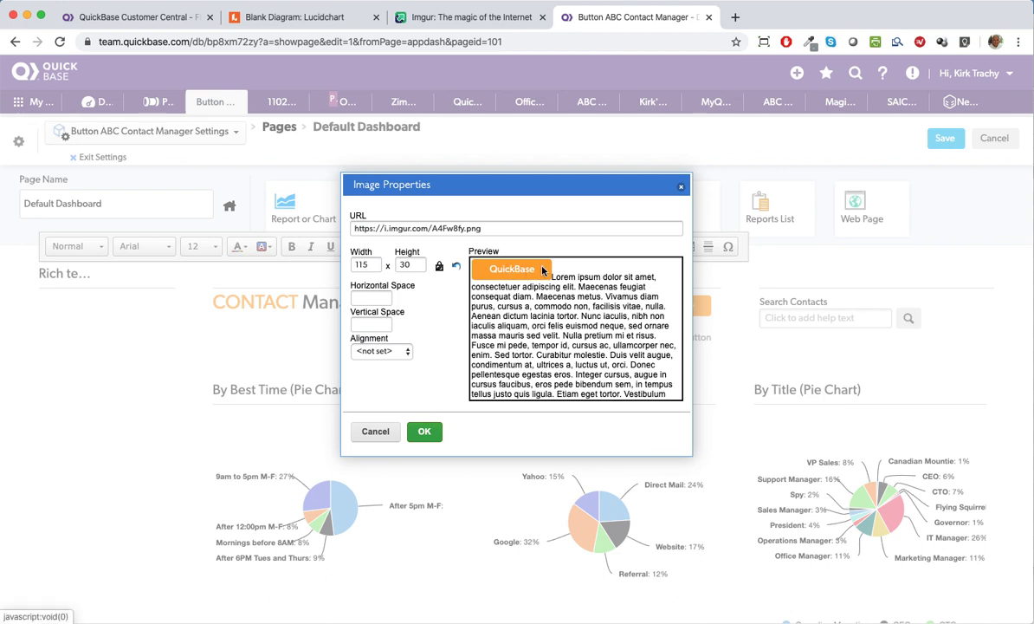
click(425, 431)
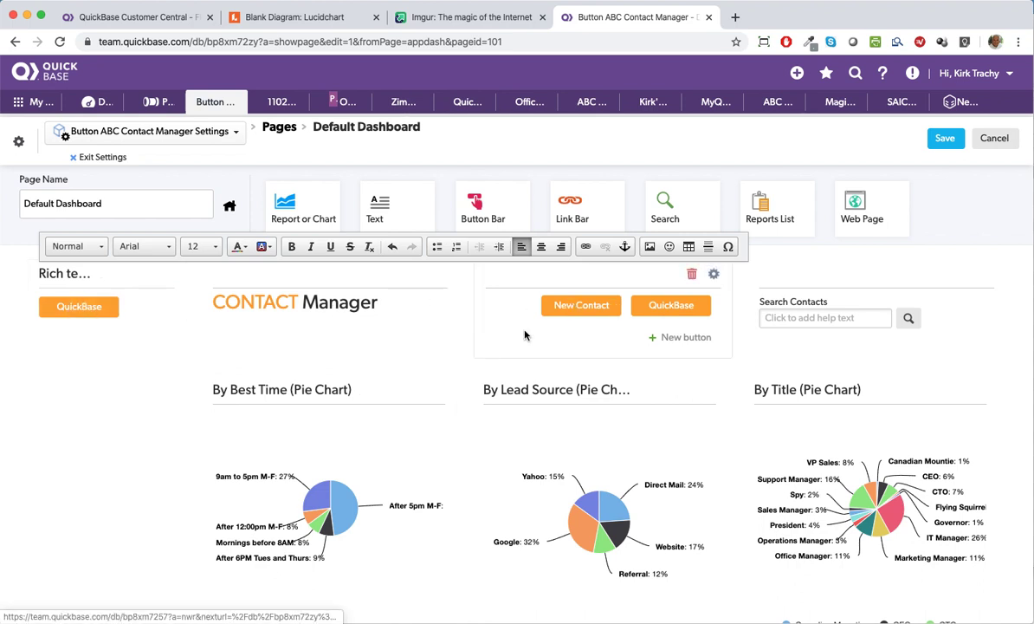
click(588, 248)
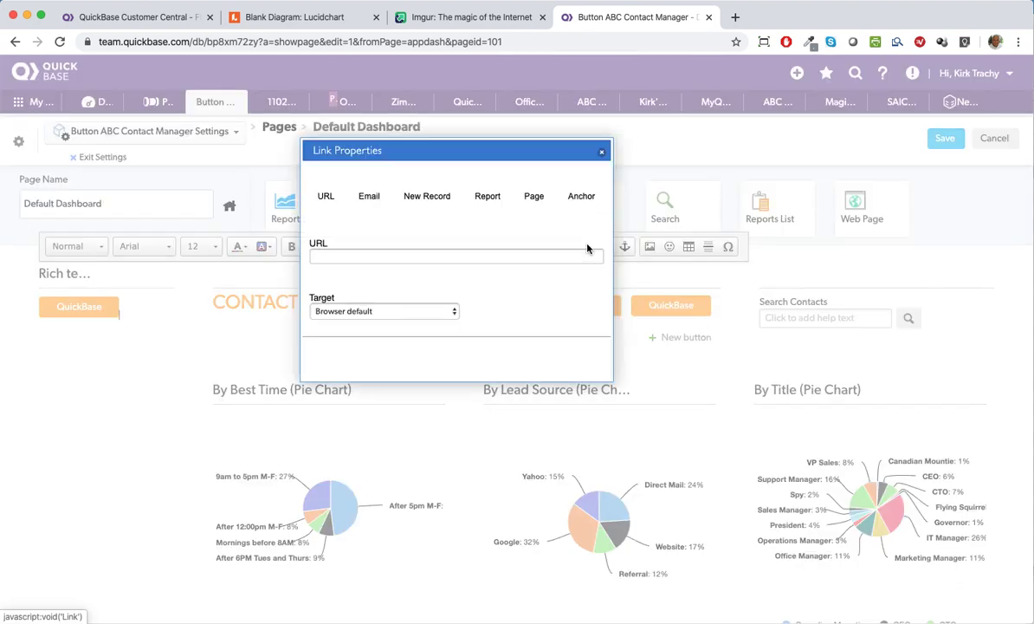
click(336, 359)
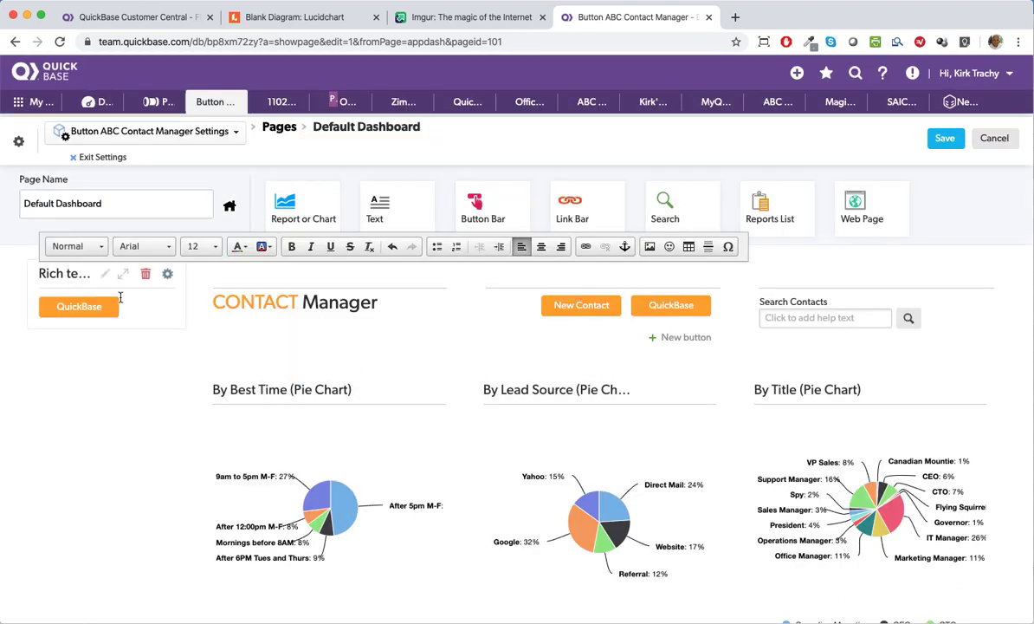
click(96, 310)
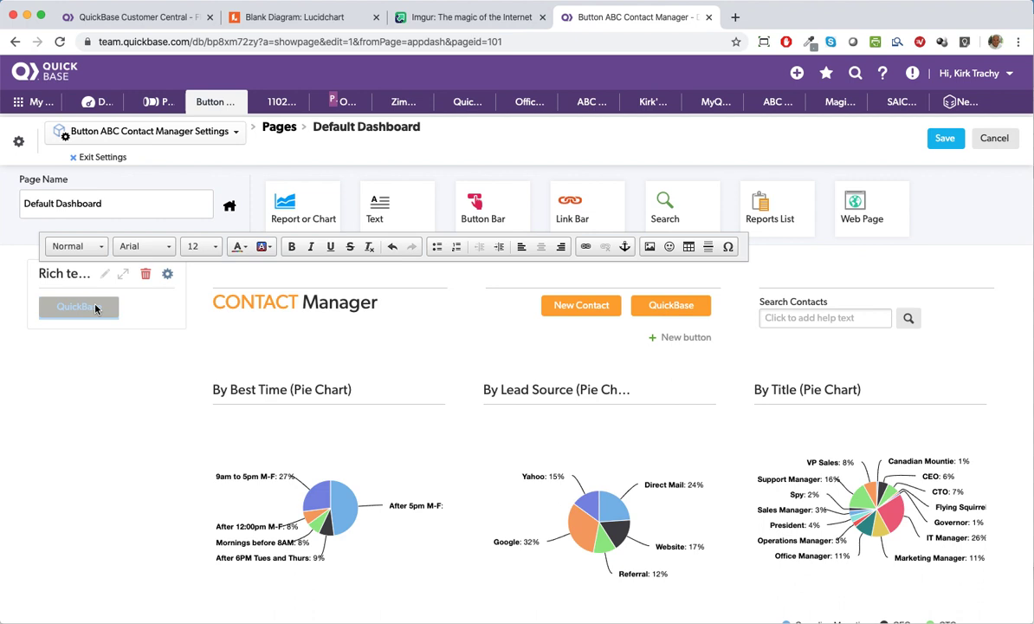
click(586, 249)
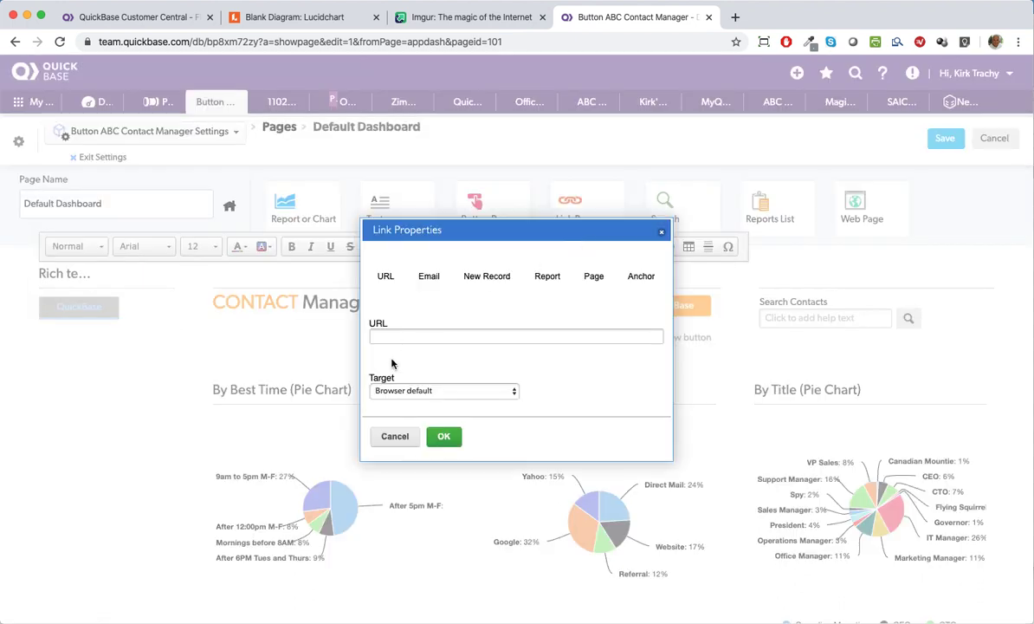
click(394, 335)
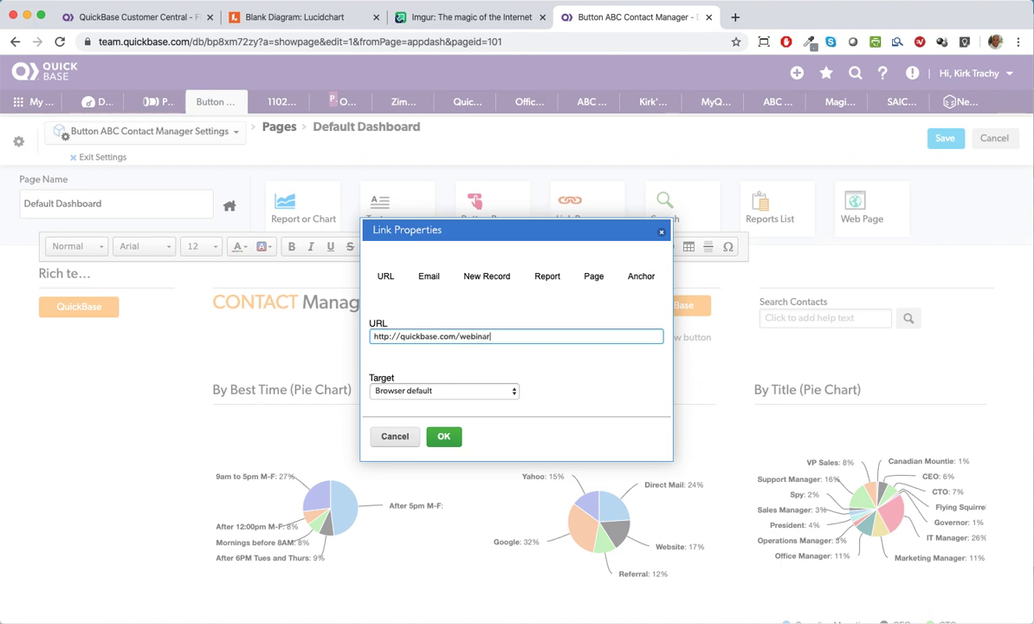
click(437, 392)
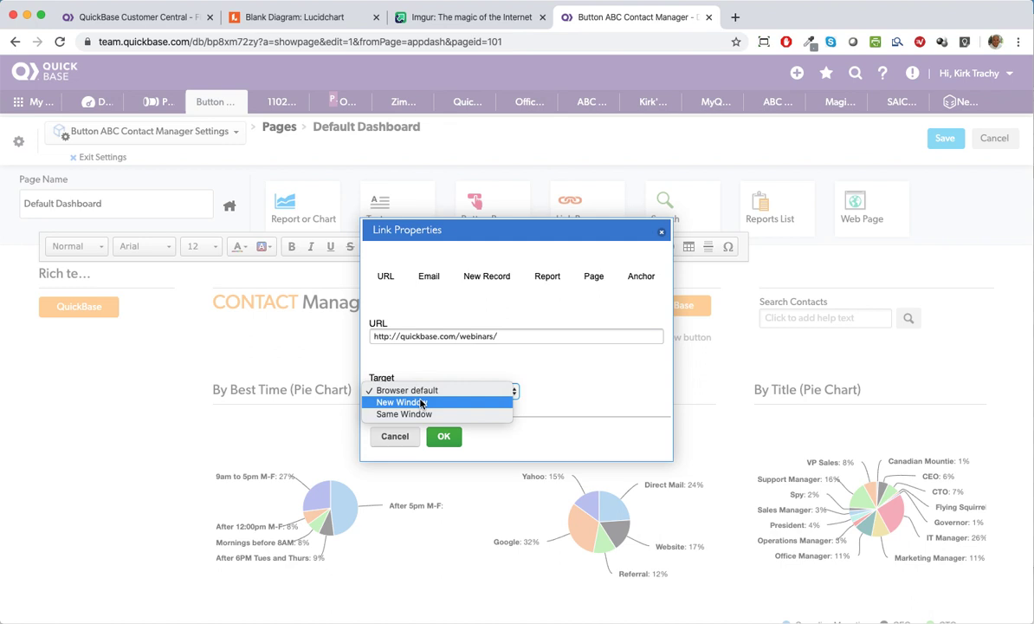
click(422, 404)
click(447, 436)
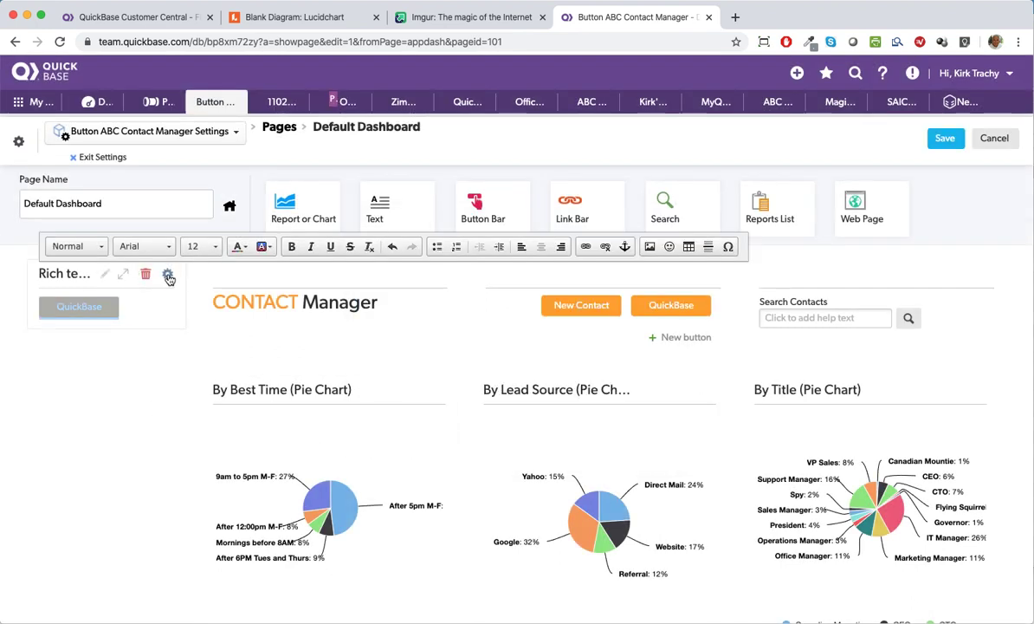
Turn off the Rich text widget's title and save the dashboard
click(168, 275)
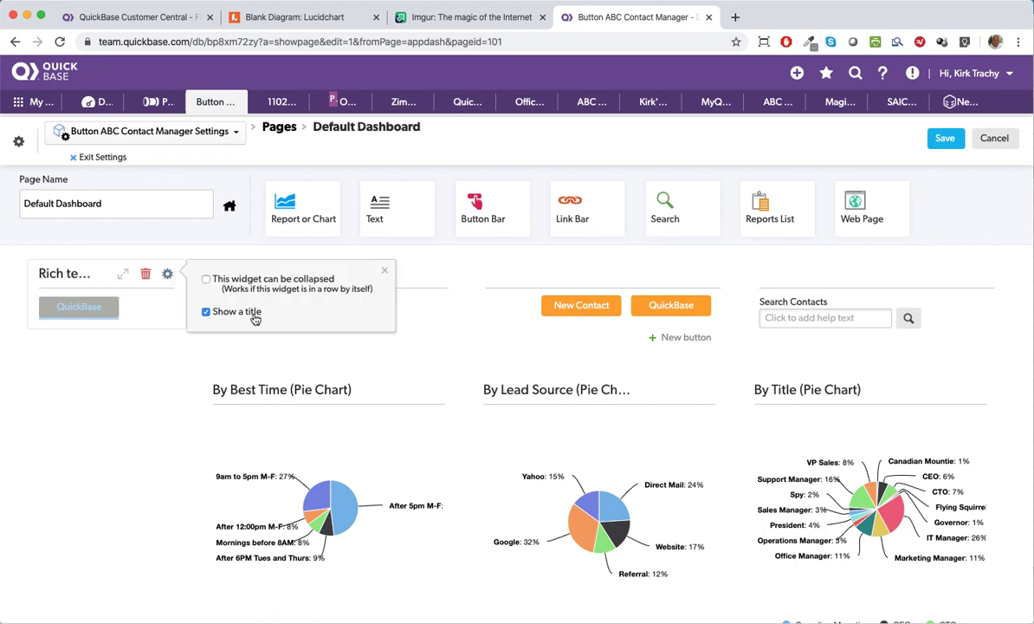
click(206, 313)
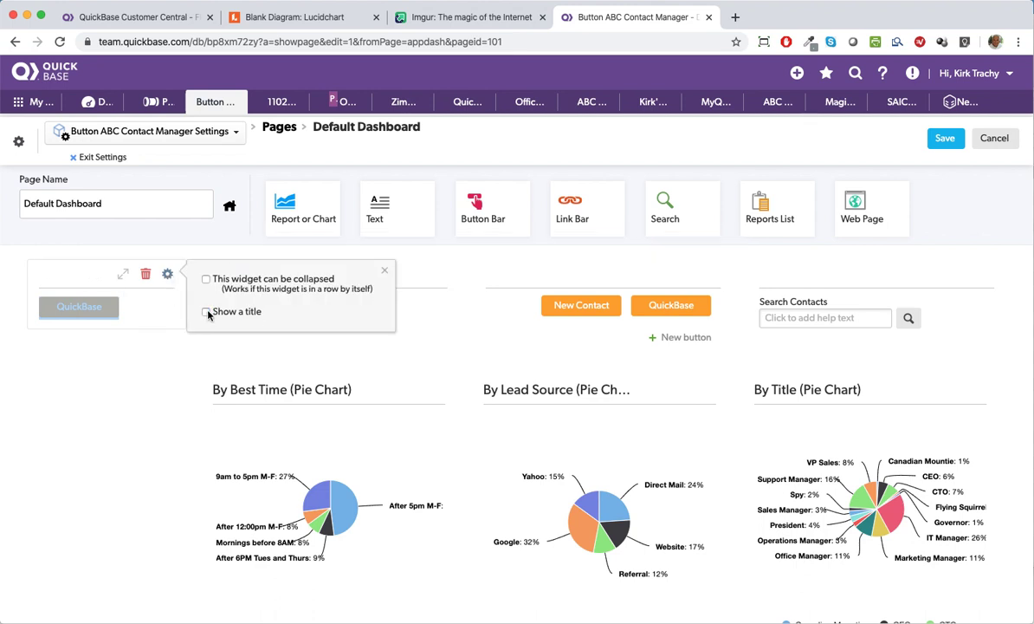
click(947, 139)
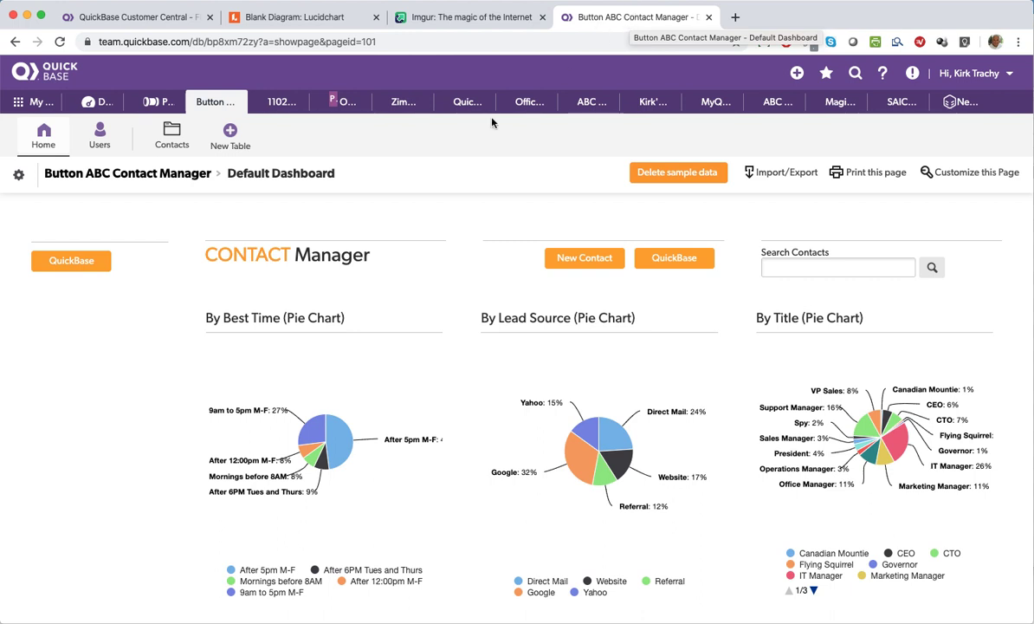
Confirm the QuickBase button opens the Webinars page in a new tab, then resume dashboard editing
click(73, 264)
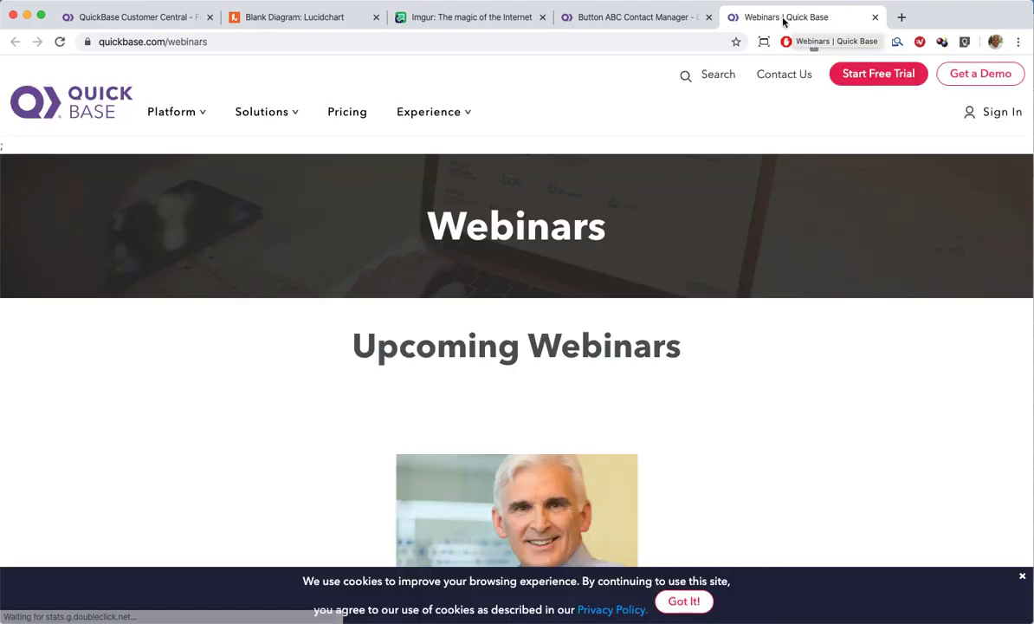
click(620, 20)
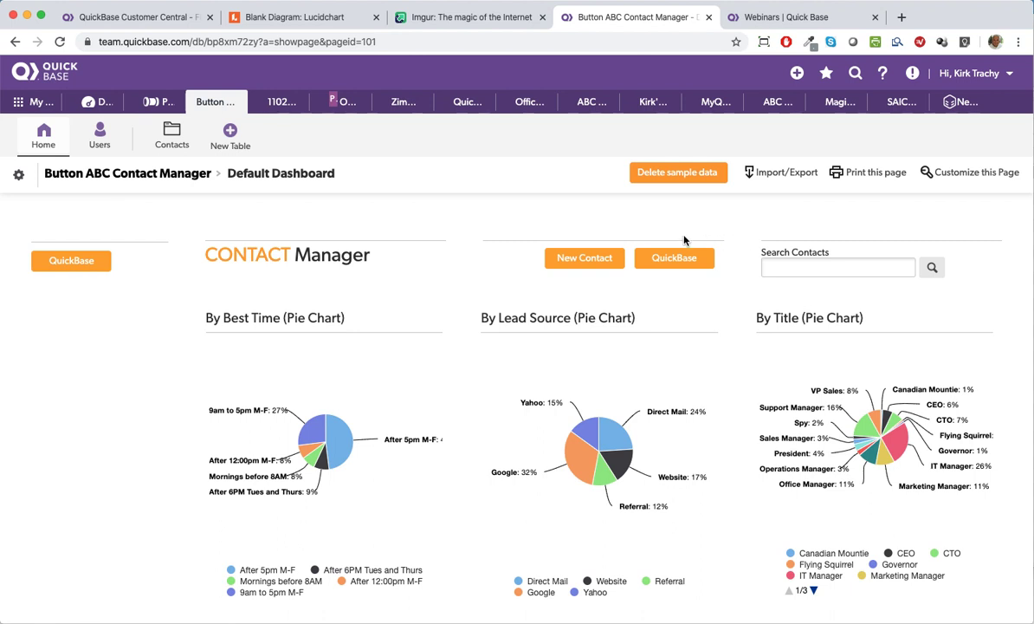
click(922, 171)
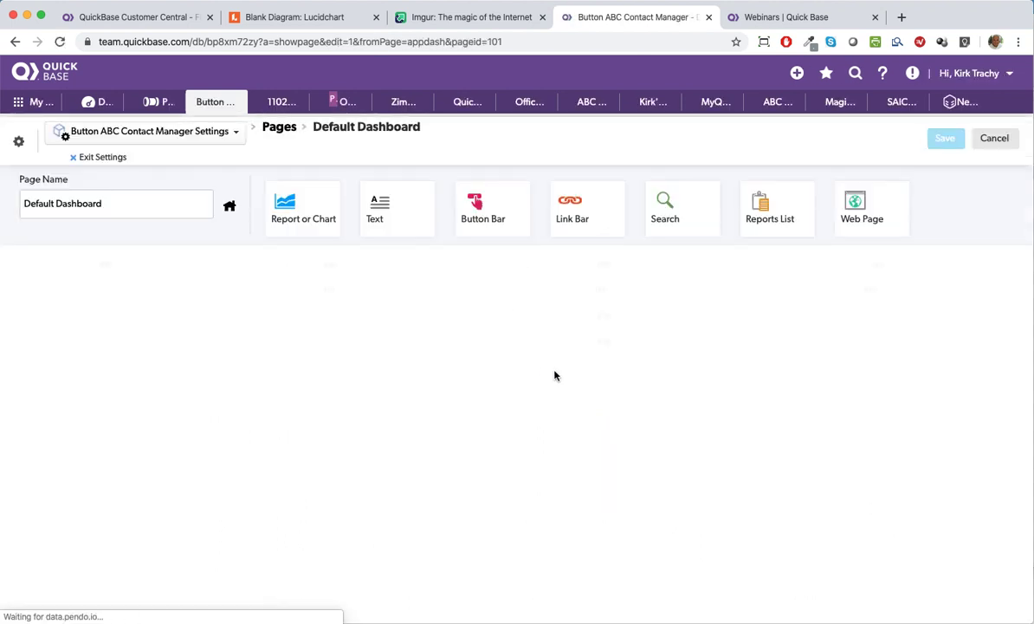
Move the New Contact button bar under the QuickBase image and left-align its buttons
drag(605, 275, 78, 335)
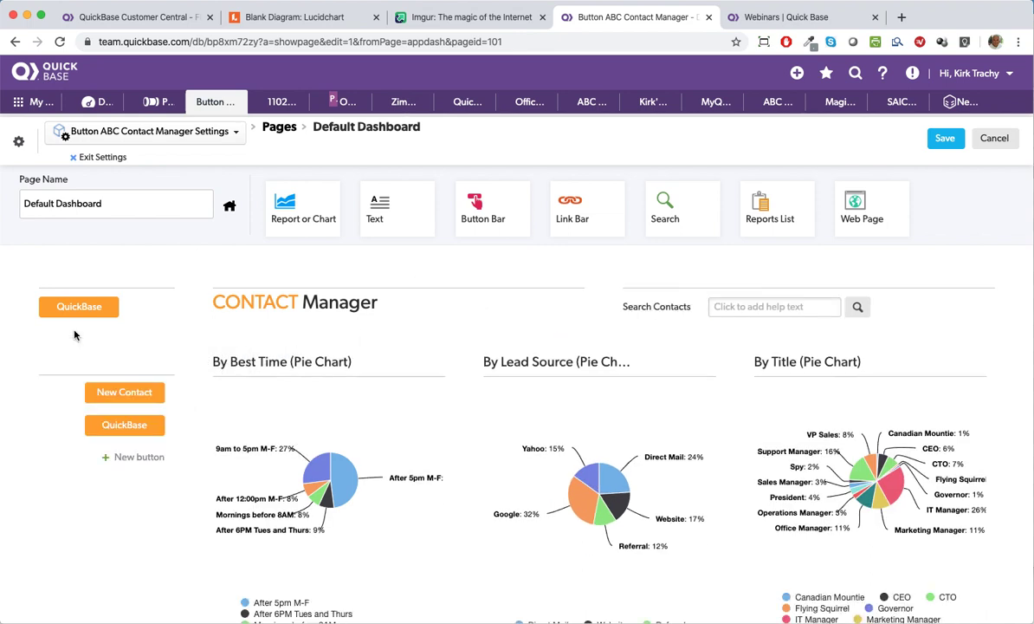
click(167, 360)
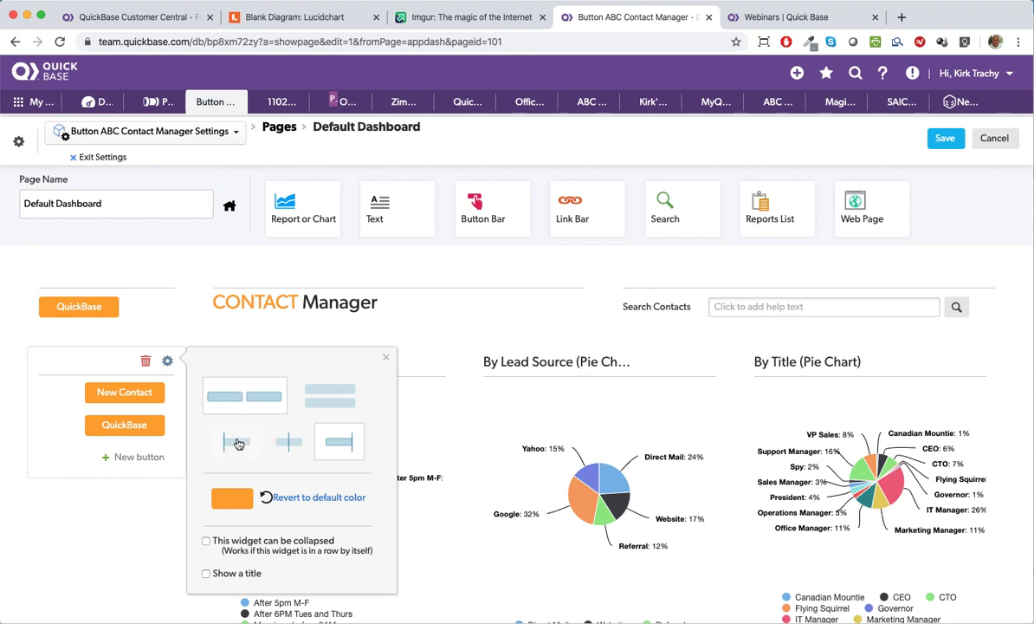
click(235, 446)
Save the dashboard and test that the QuickBase button opens the webinars page
click(28, 570)
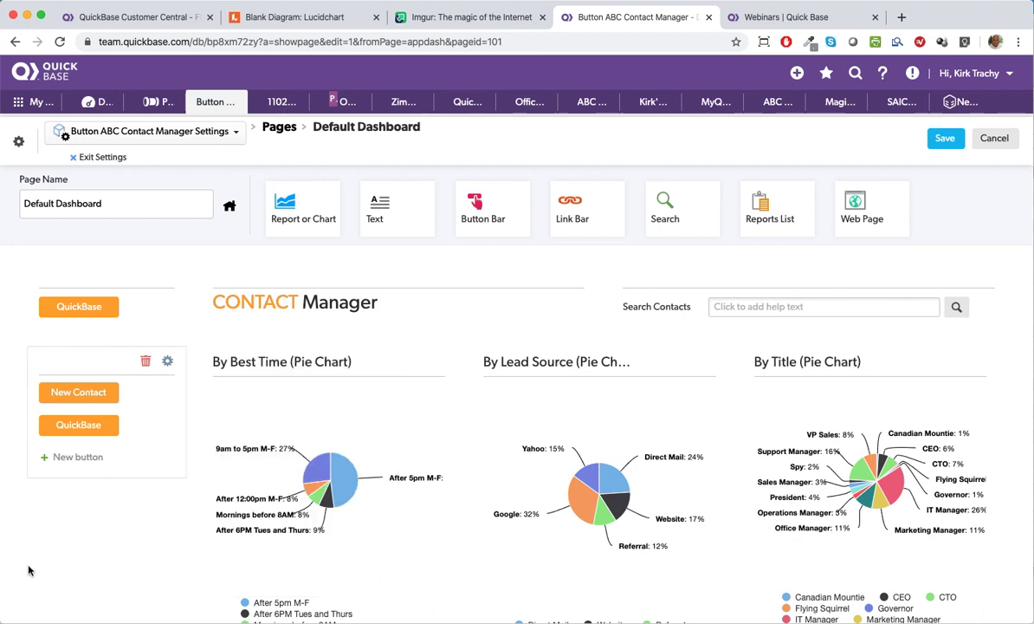
click(943, 139)
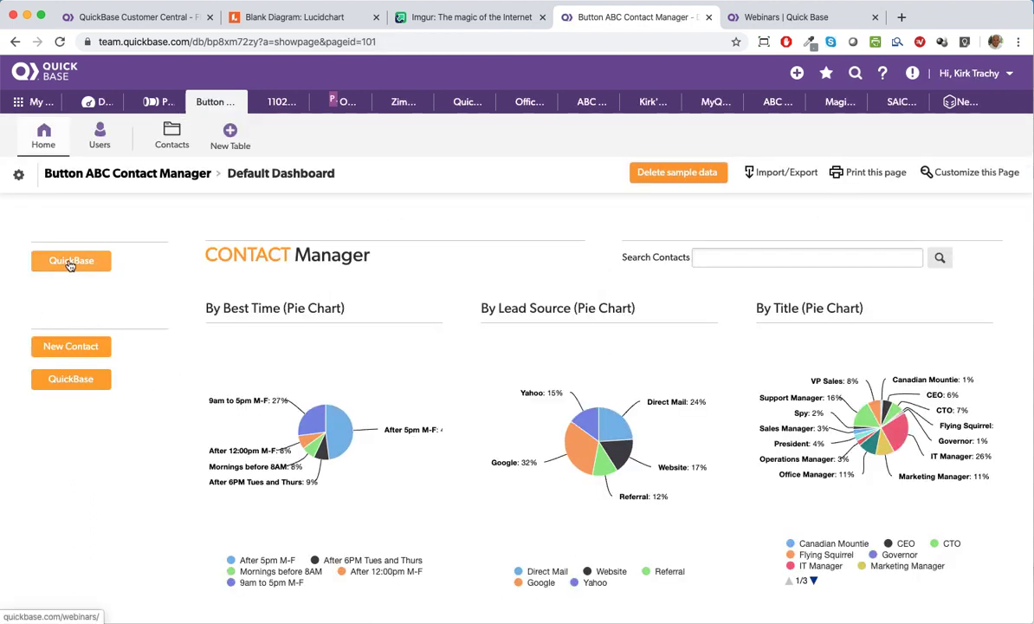
click(66, 261)
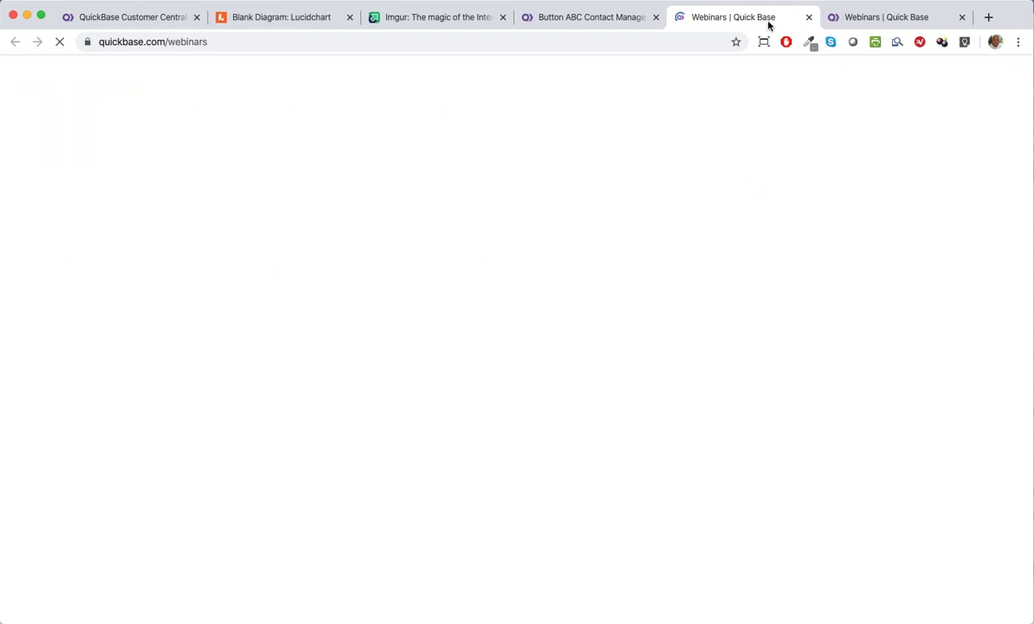